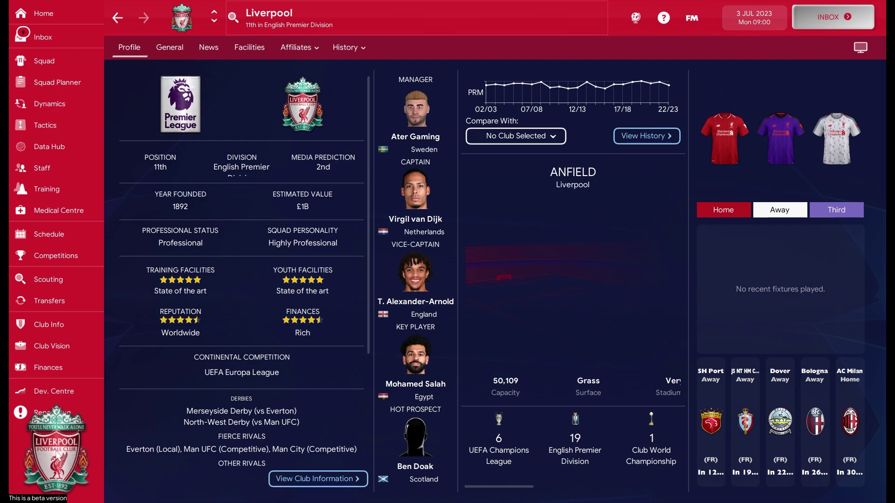
Open Virgil van Dijk's player profile and switch to the File Explorer window showing the Lagring (D:) drive.
left_click(405, 219)
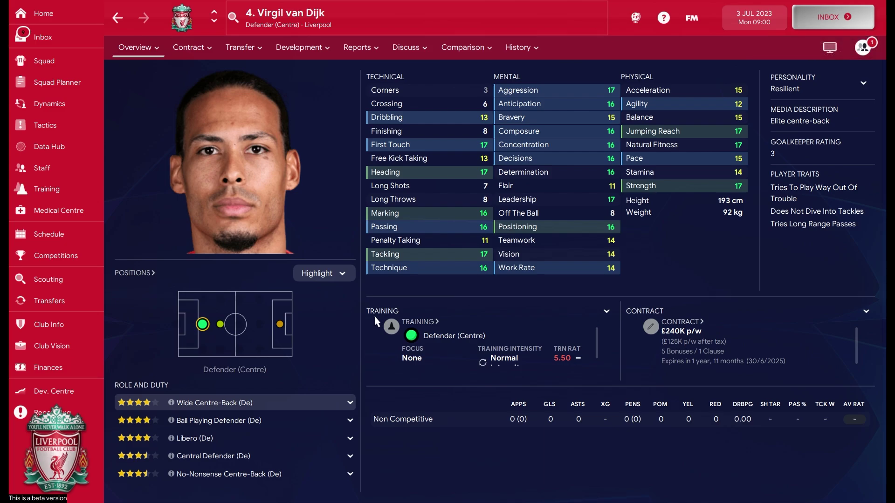
key("alt+Tab")
key("alt+Tab")
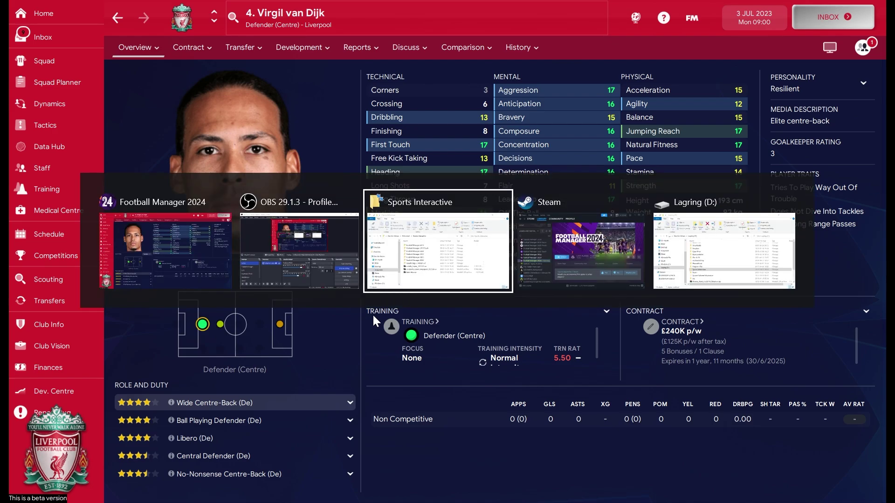
key("alt+Tab")
key("alt+Tab")
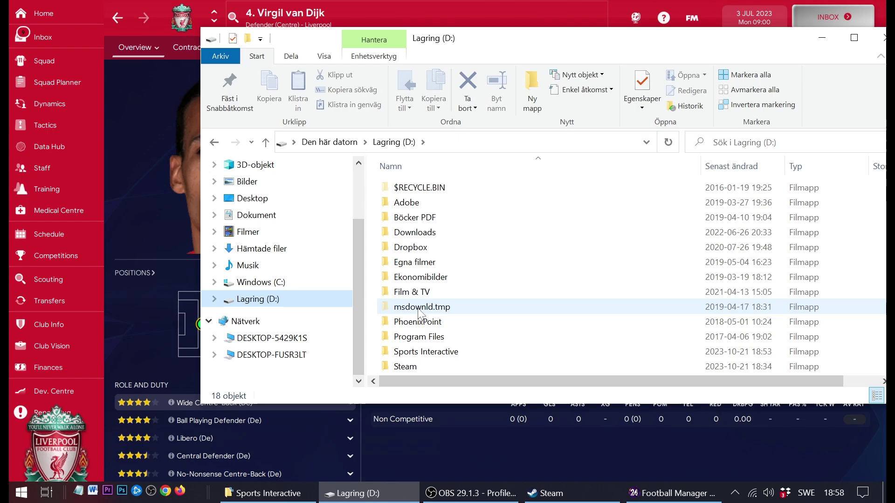
Look at the game's installation folder, D:\Steam\steamapps\common\Football Manager 2024.
scroll(432, 326, "down", 1)
double_click(405, 323)
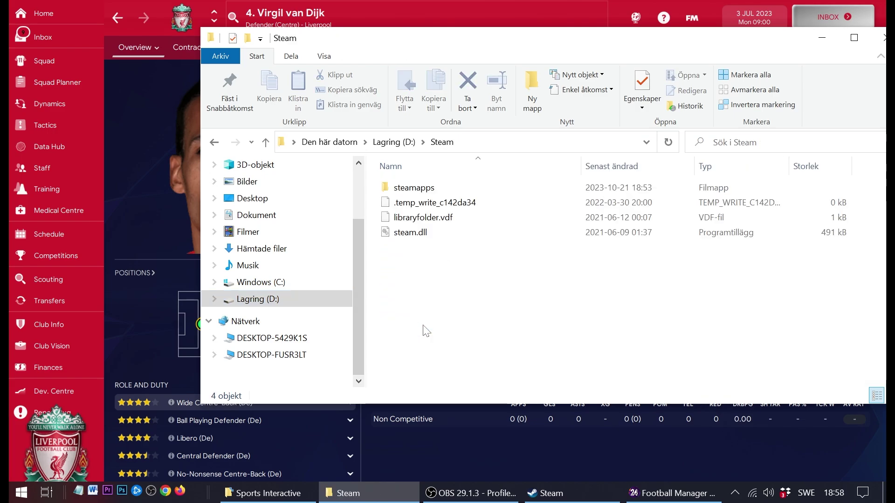
double_click(406, 187)
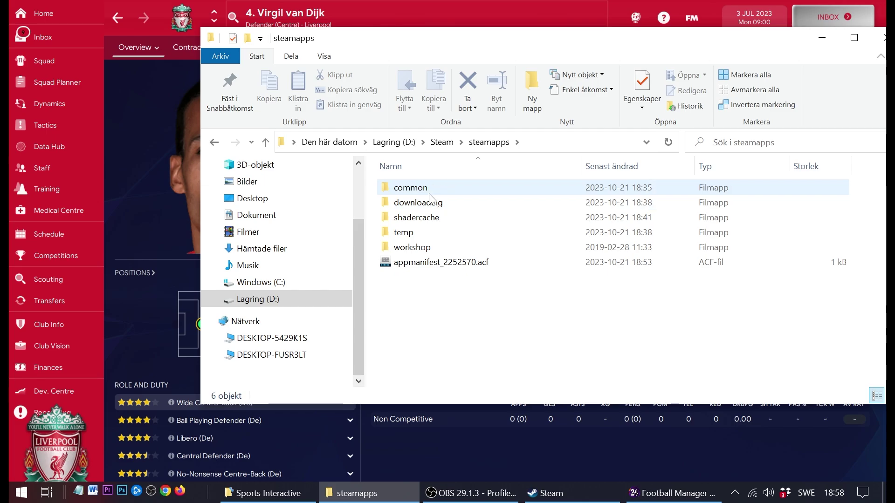
double_click(410, 187)
double_click(448, 204)
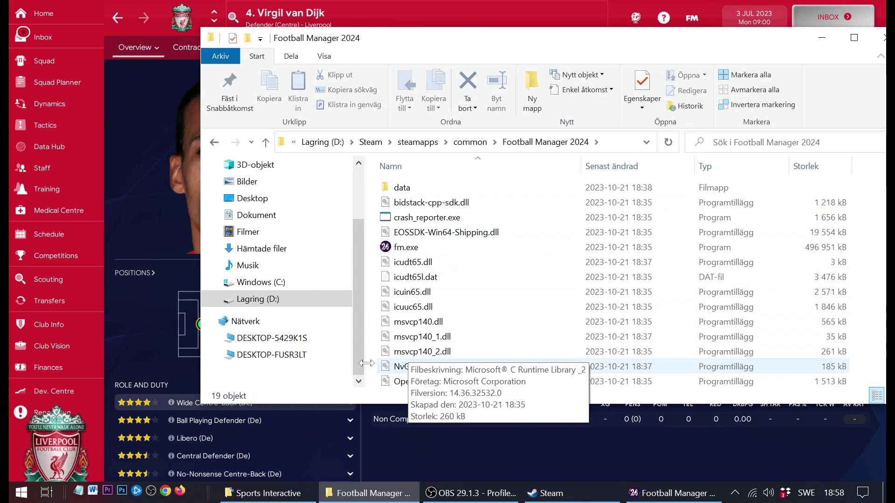
Open Sports Interactive\Football Manager 2024 in Dokument and look at the saved games in its games folder.
left_click(258, 217)
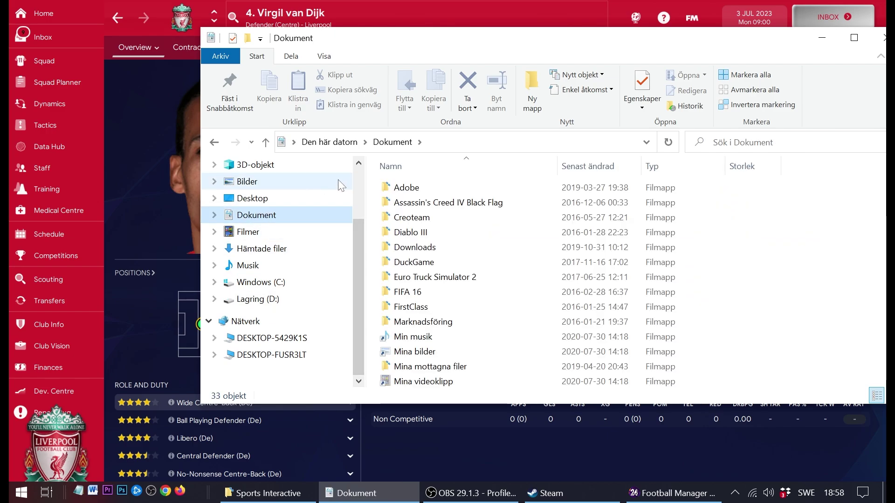
left_click(434, 366)
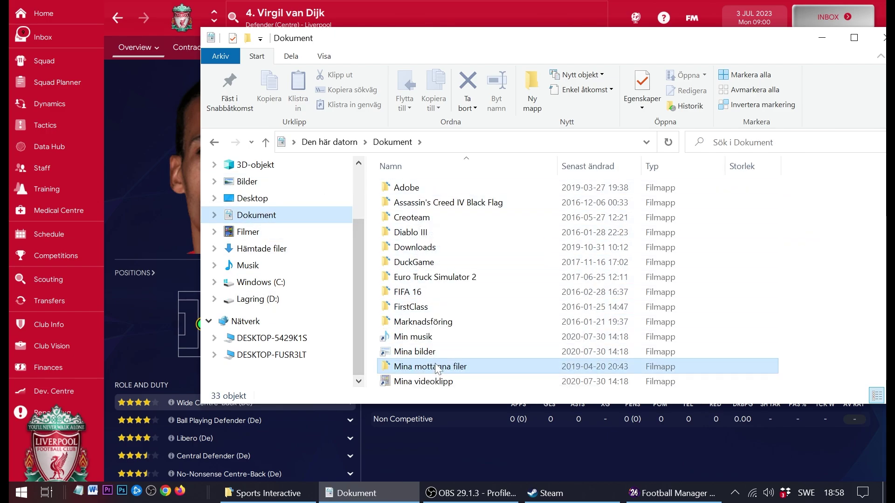
scroll(433, 346, "down", 1)
scroll(446, 363, "up", 1)
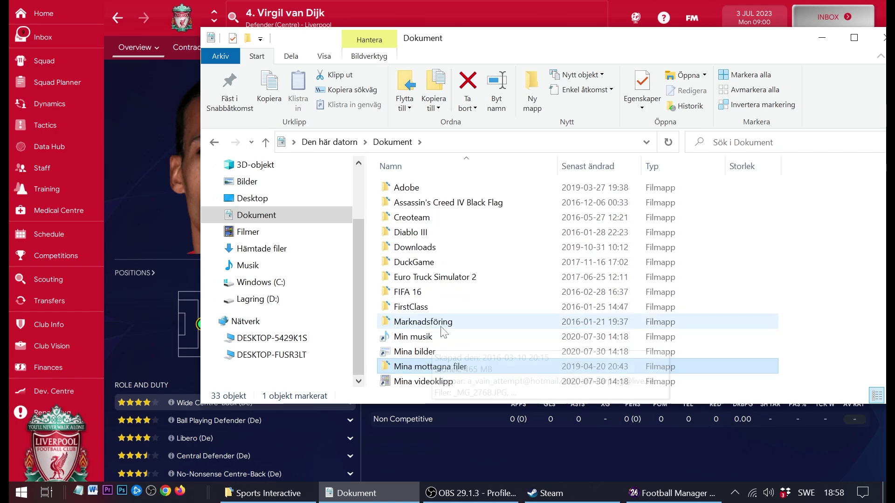
scroll(454, 329, "down", 2)
scroll(434, 345, "down", 1)
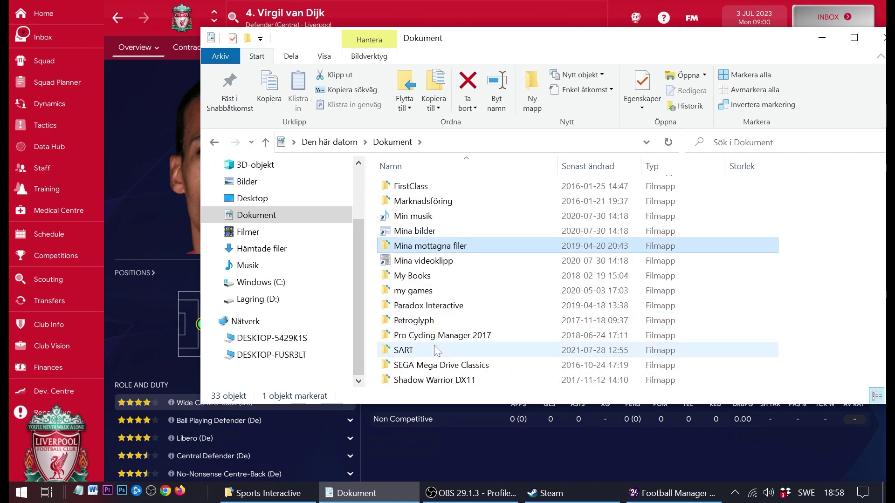
scroll(438, 359, "down", 1)
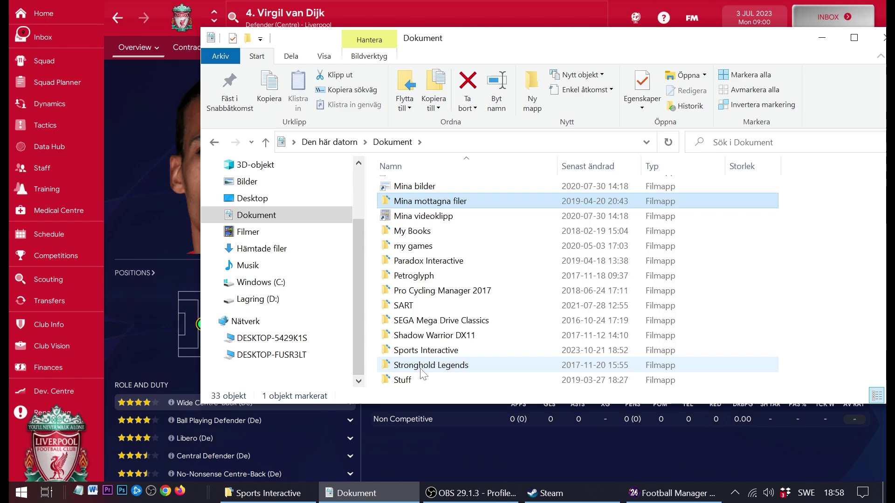
double_click(421, 354)
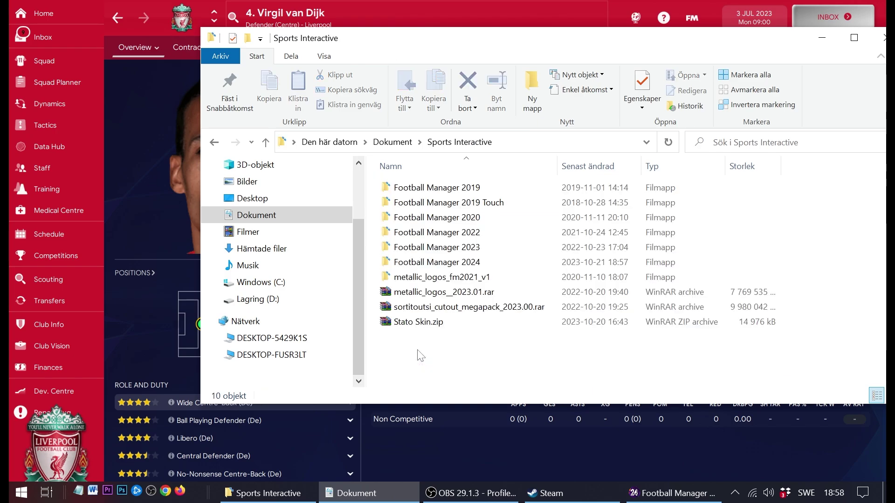
left_click(412, 260)
double_click(413, 260)
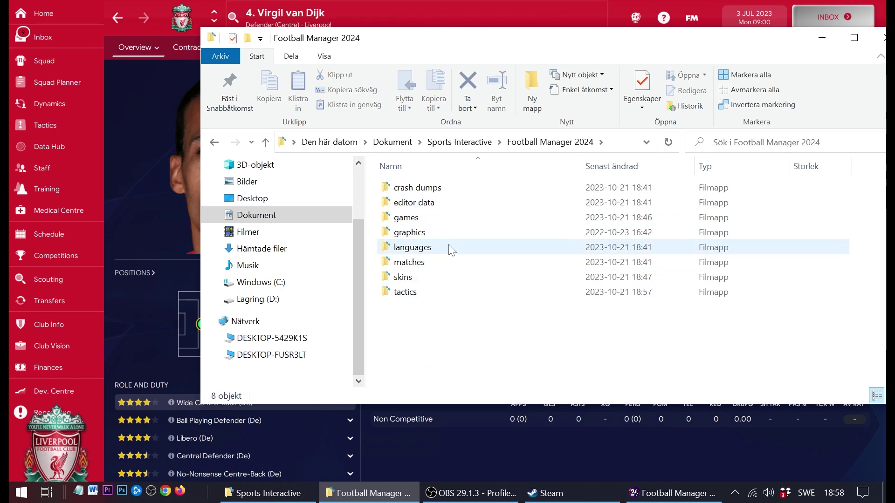
double_click(406, 218)
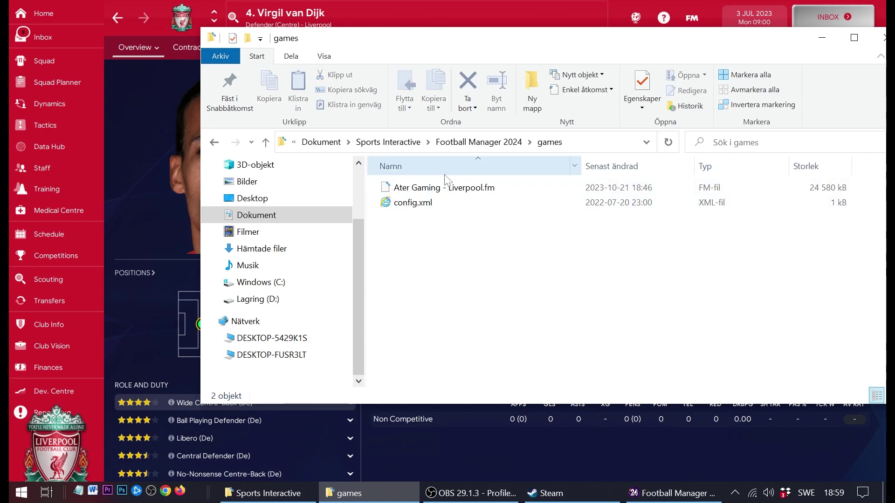
Move the graphics folder out of Football Manager 2024 into its parent Sports Interactive folder and open that parent folder.
key("alt+Left")
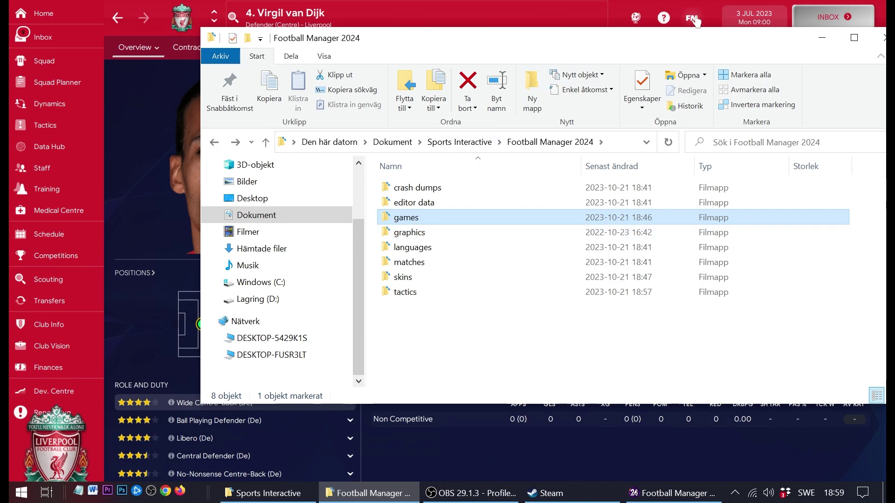
left_click_drag(493, 48, 589, 36)
left_click_drag(506, 219, 561, 128)
left_click(561, 128)
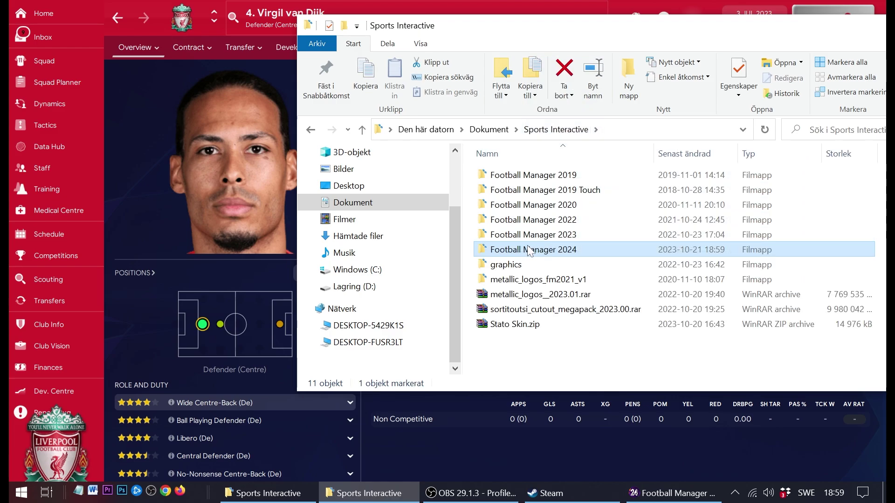
Copy the Football Manager 2024 folder from Dokument\Sports Interactive into D:\Sports Interactive.
right_click(529, 251)
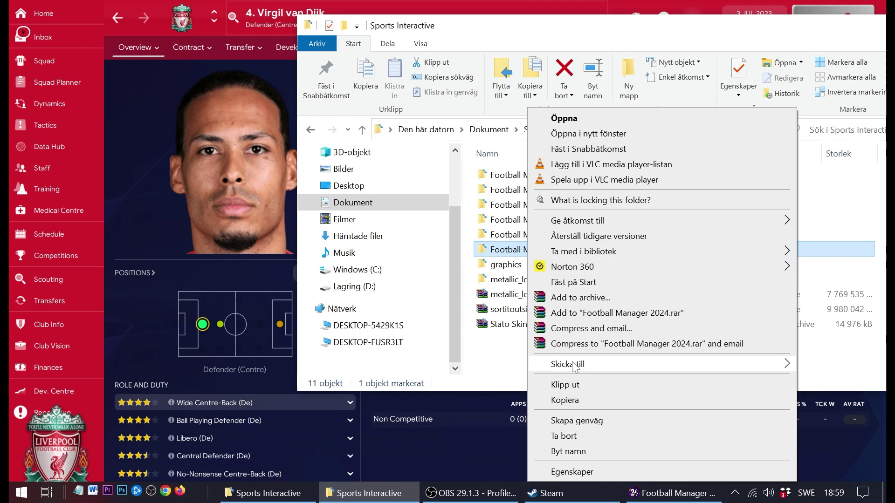
left_click(565, 401)
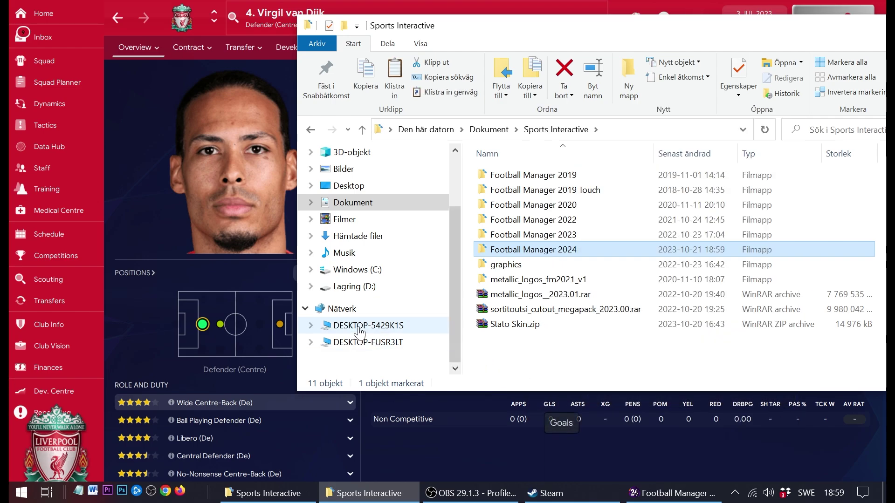
left_click(358, 287)
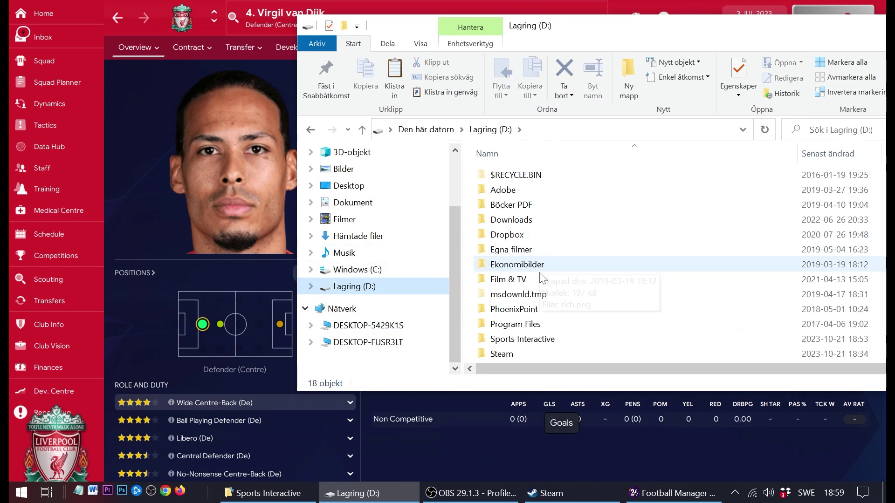
scroll(513, 279, "down", 1)
double_click(530, 298)
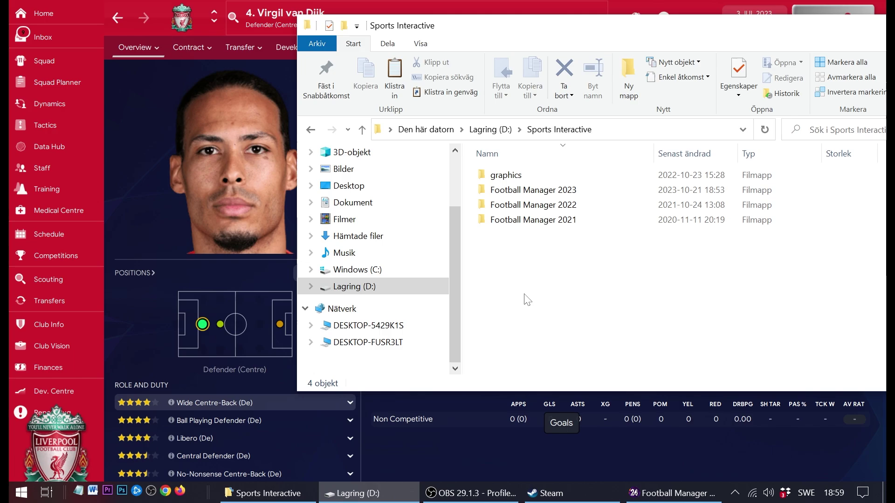
right_click(545, 259)
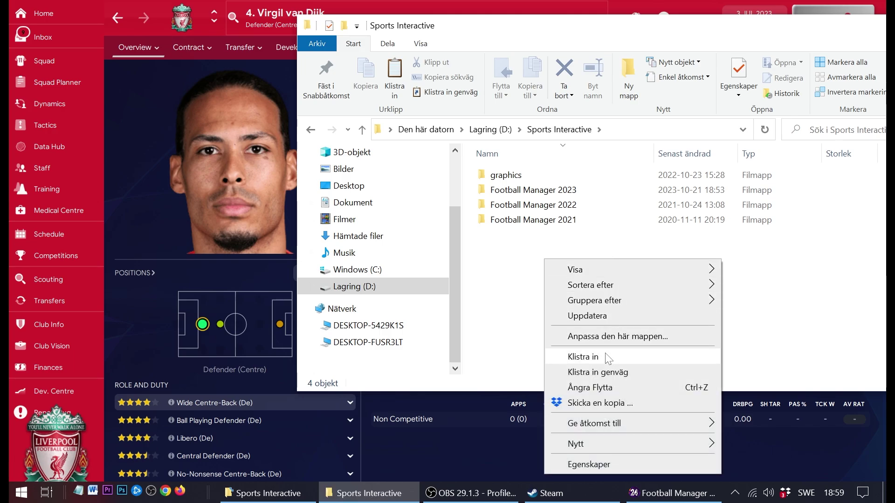
left_click(583, 357)
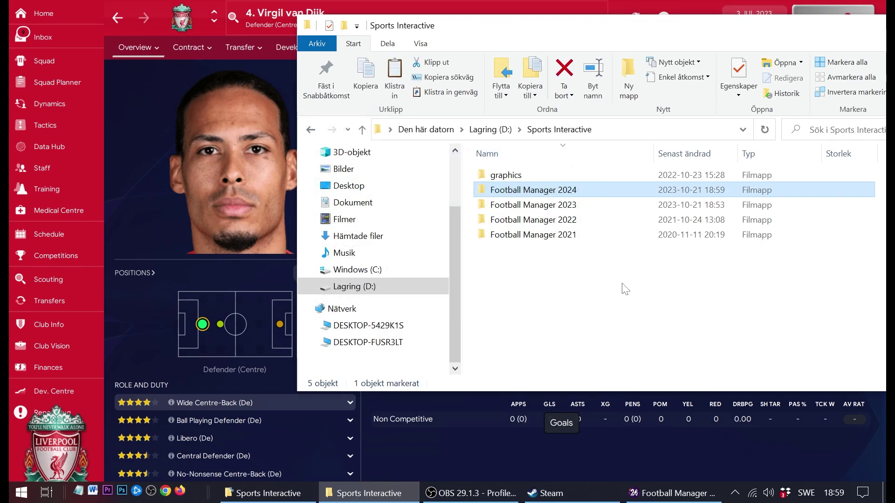
Move the graphics folder in D:\Sports Interactive into the copied Football Manager 2024 folder.
left_click(624, 288)
left_click_drag(505, 179, 548, 189)
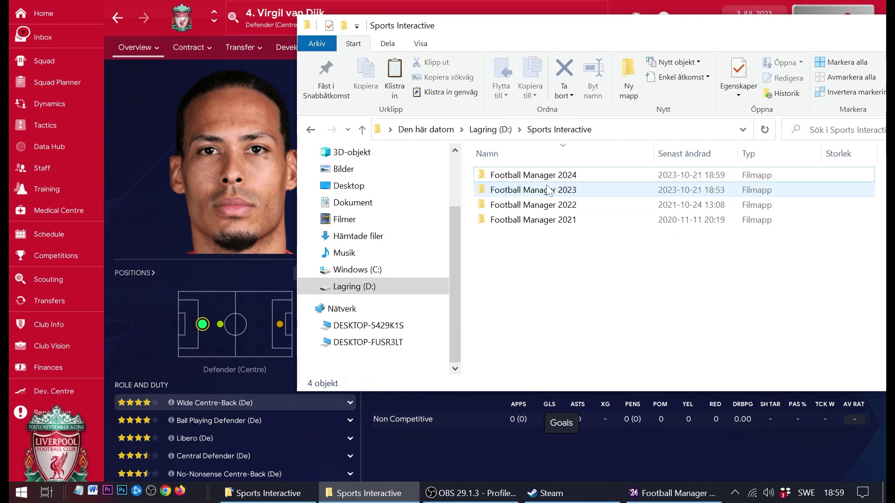
left_click(511, 181)
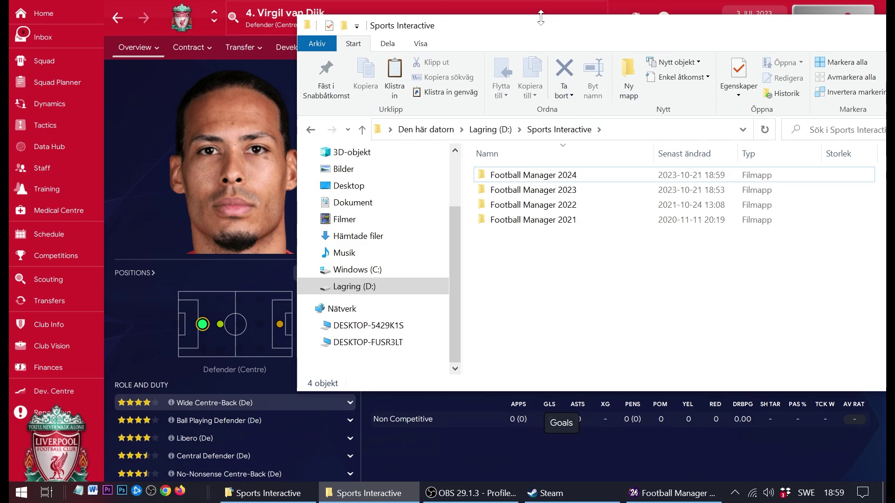
Return to Football Manager 2024 and open the General section of its advanced preferences.
left_click(613, 7)
left_click(693, 26)
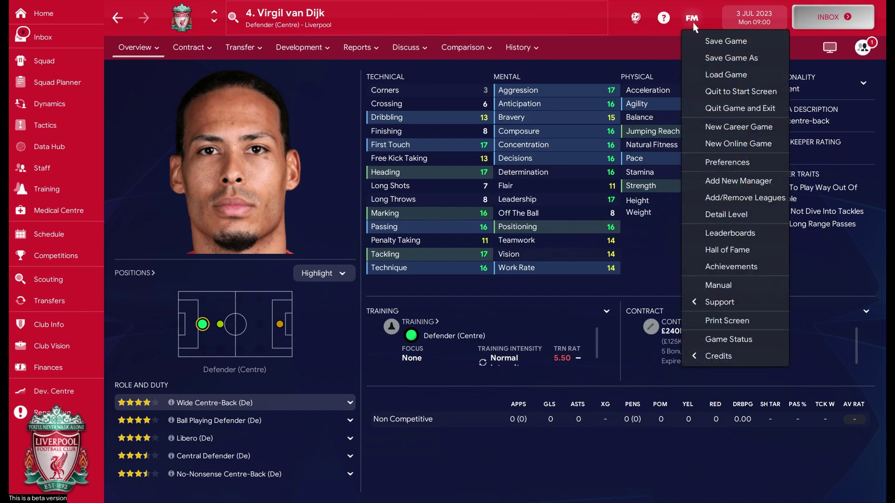
left_click(736, 163)
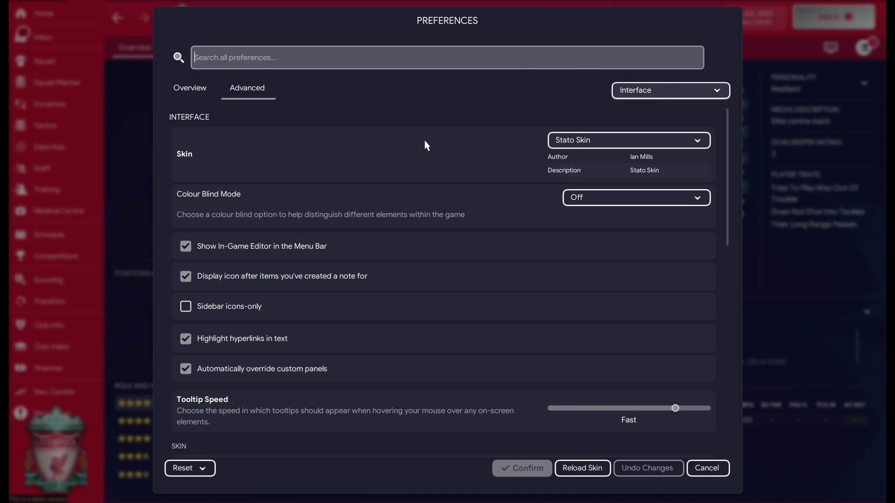
left_click(661, 90)
left_click(655, 144)
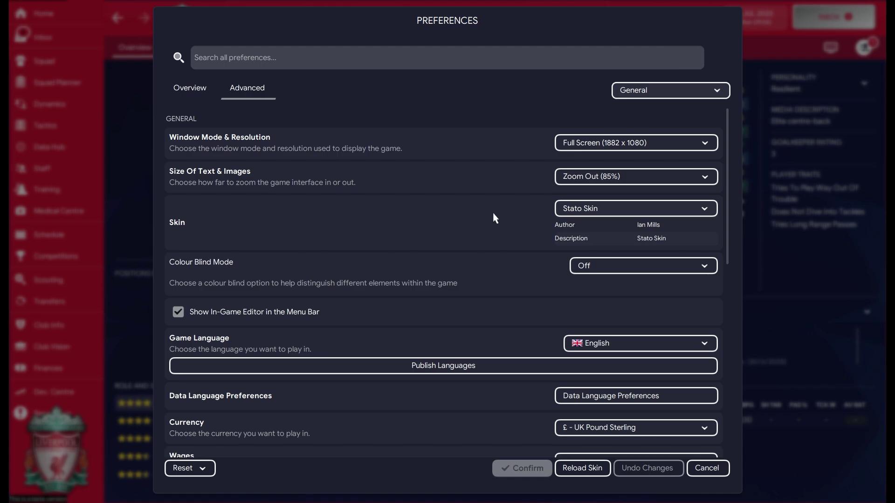
Set the save file location to the Football Manager 2024 folder in D:\Sports Interactive and confirm the preferences.
scroll(508, 233, "down", 5)
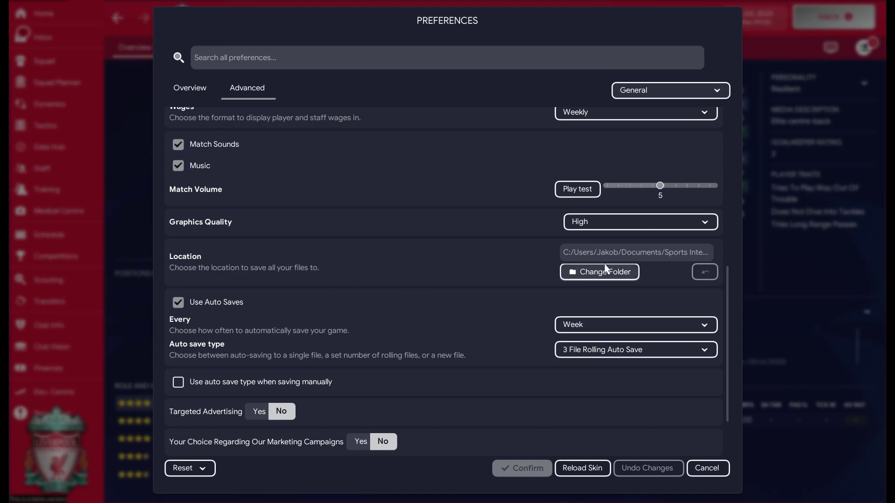
left_click(589, 271)
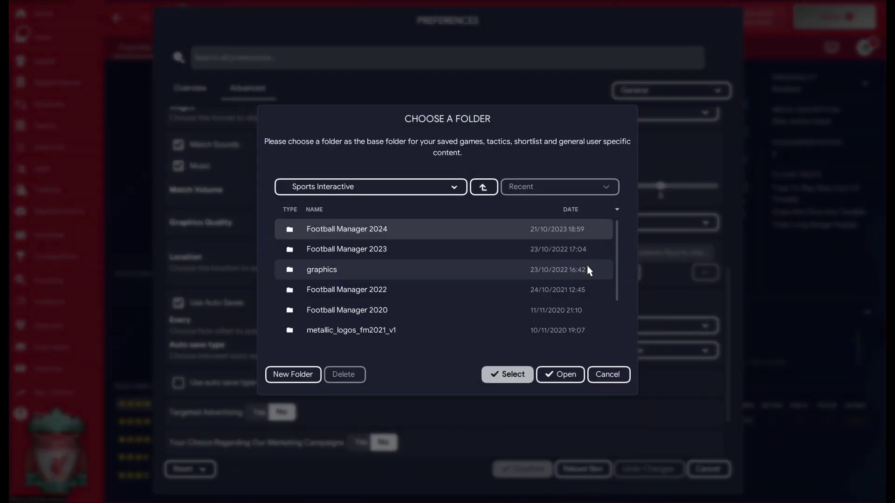
left_click(453, 195)
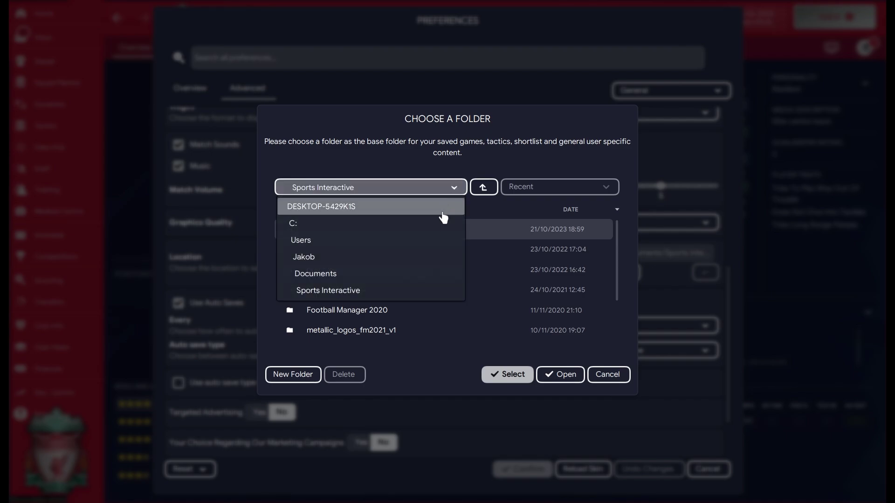
left_click(405, 214)
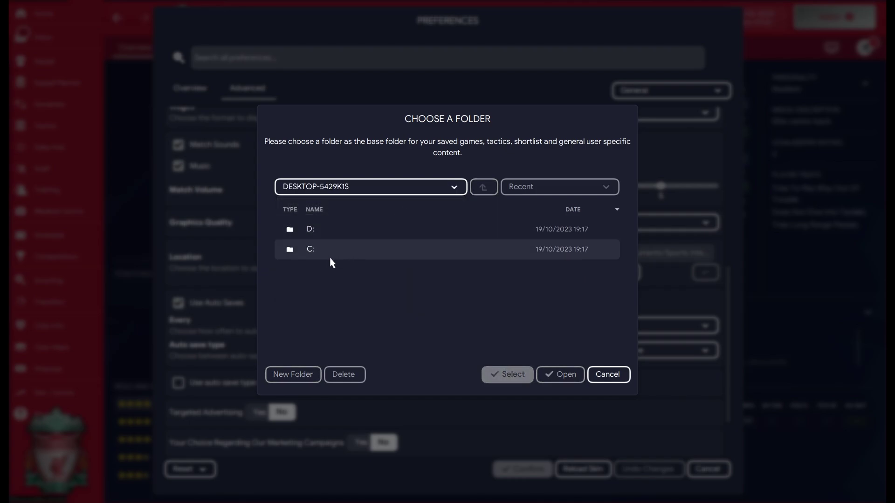
double_click(320, 230)
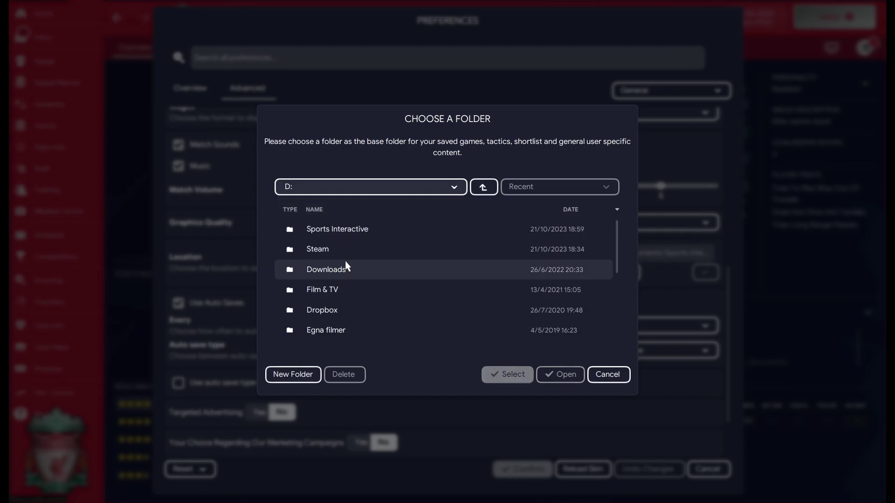
double_click(357, 230)
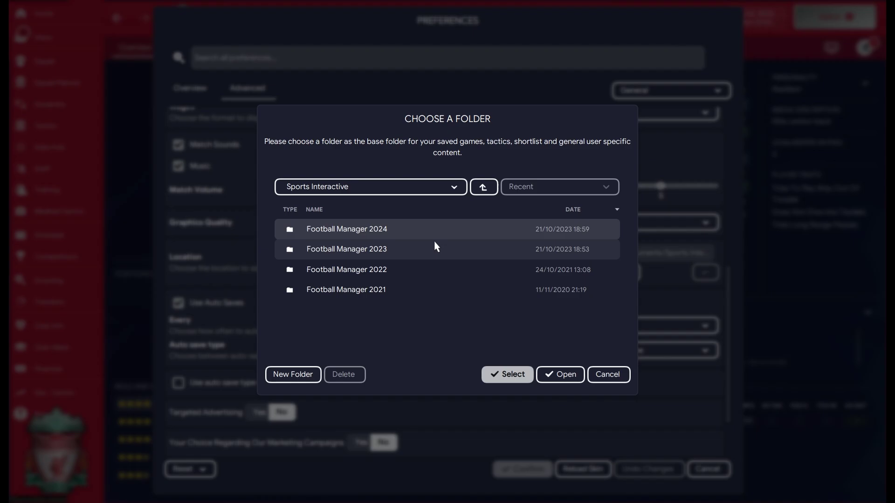
left_click(505, 375)
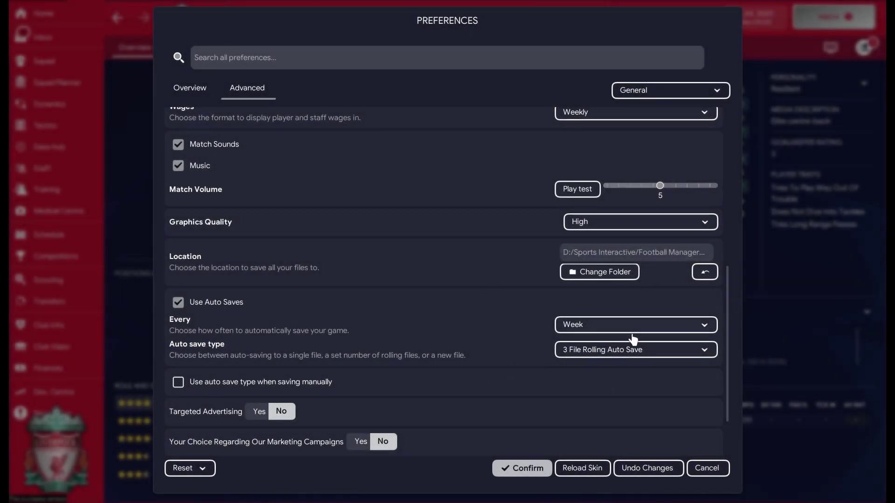
left_click(530, 470)
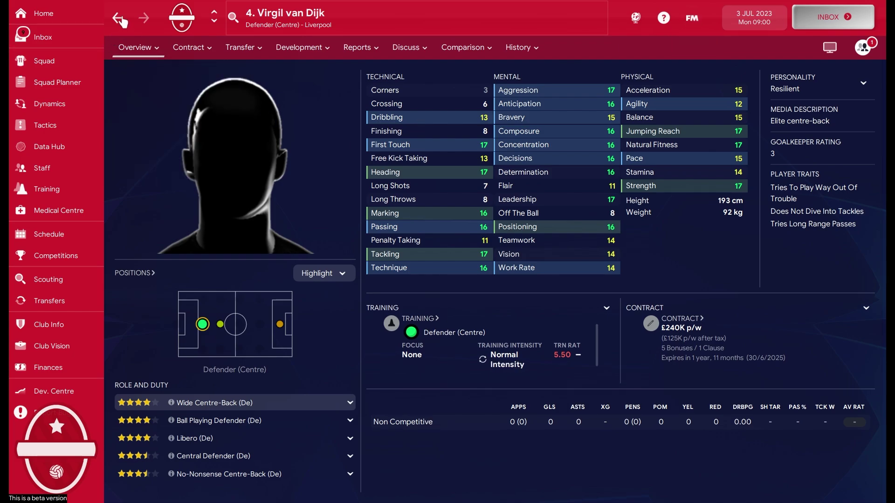
Quit Football Manager 2024 to the desktop and confirm the exit.
left_click(692, 19)
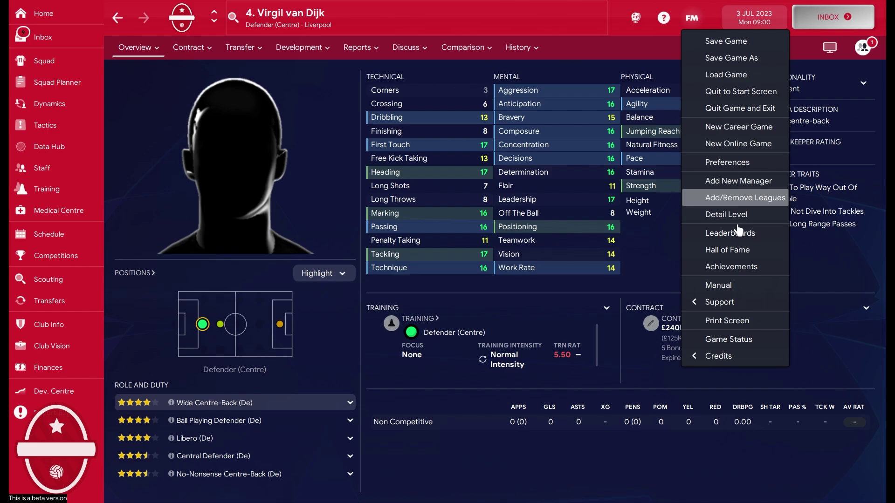
left_click(739, 108)
left_click(543, 270)
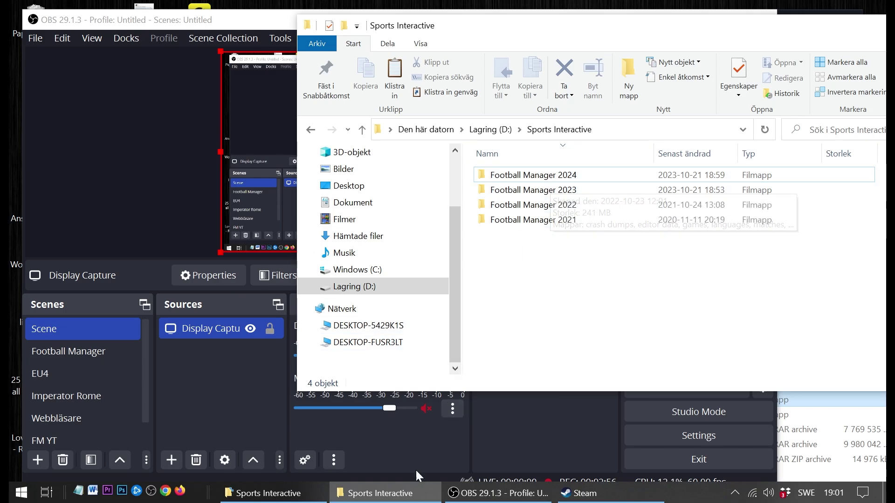
Delete the original Football Manager 2024 folder from Dokument\Sports Interactive in File Explorer after checking its contents.
left_click(292, 497)
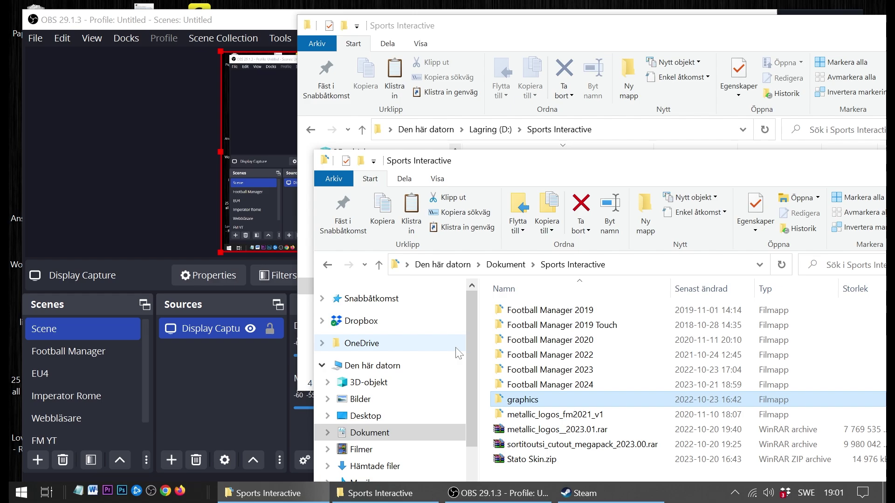
double_click(528, 385)
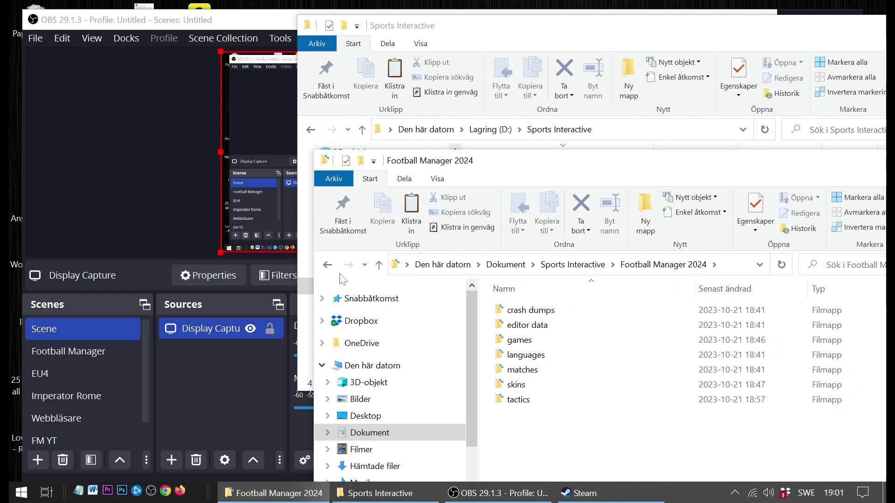
left_click(328, 265)
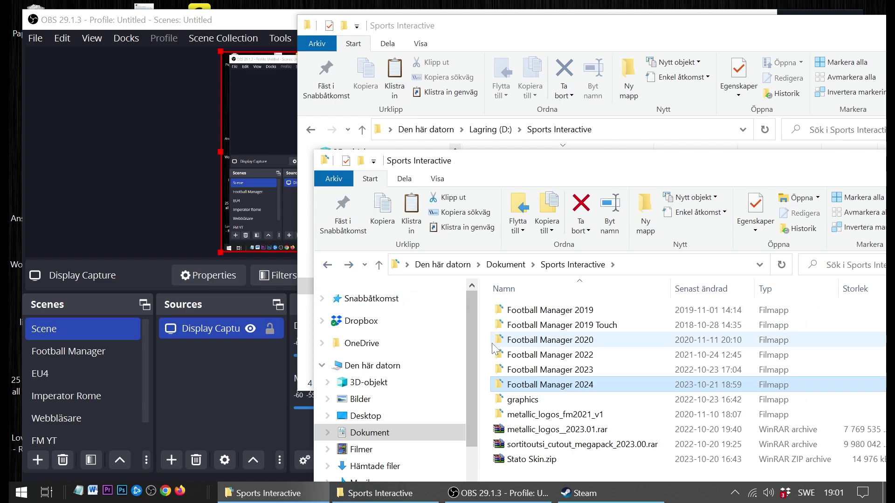
key("Delete")
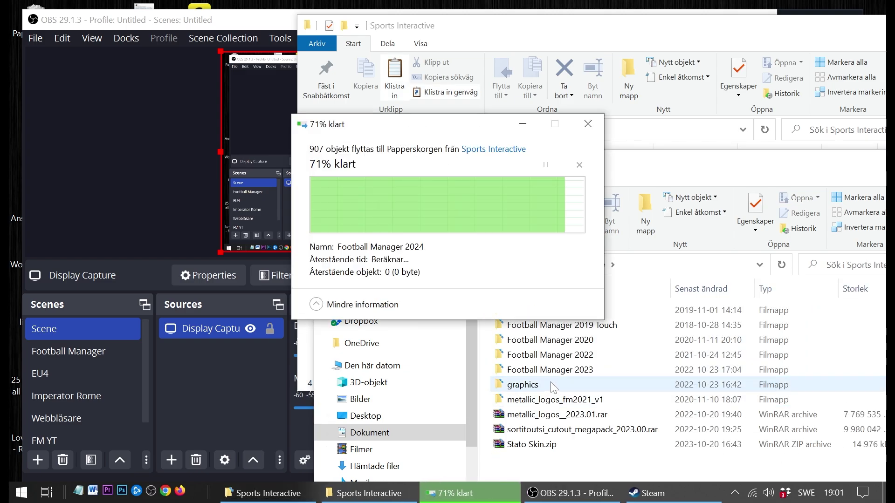
Examine the Football Manager 2024 folder in D:\Sports Interactive, including its graphics and faces subfolders.
left_click(567, 43)
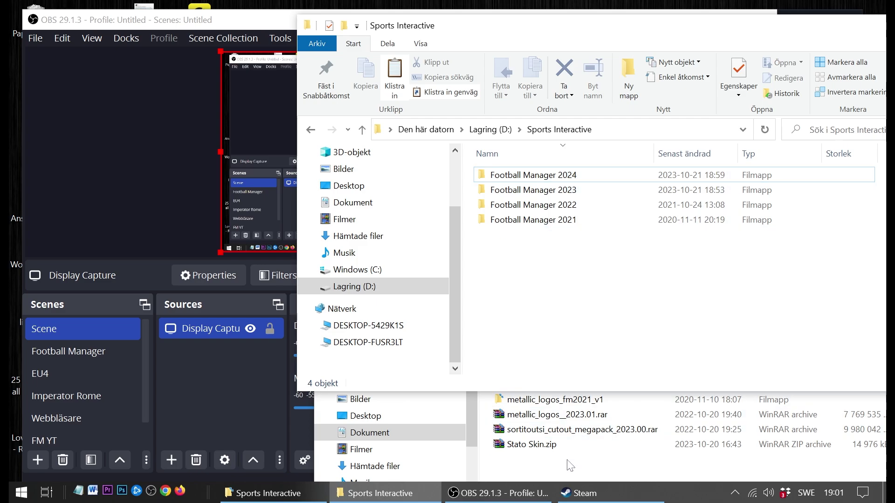
double_click(552, 176)
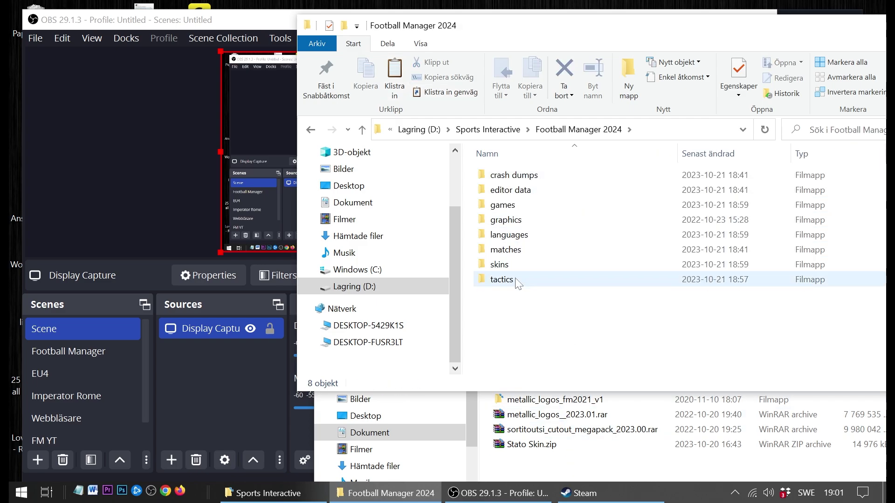
double_click(514, 218)
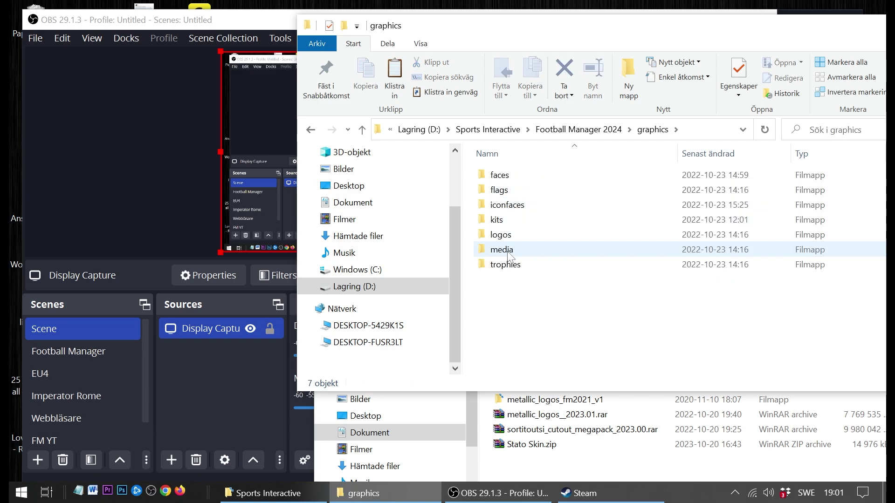
double_click(508, 176)
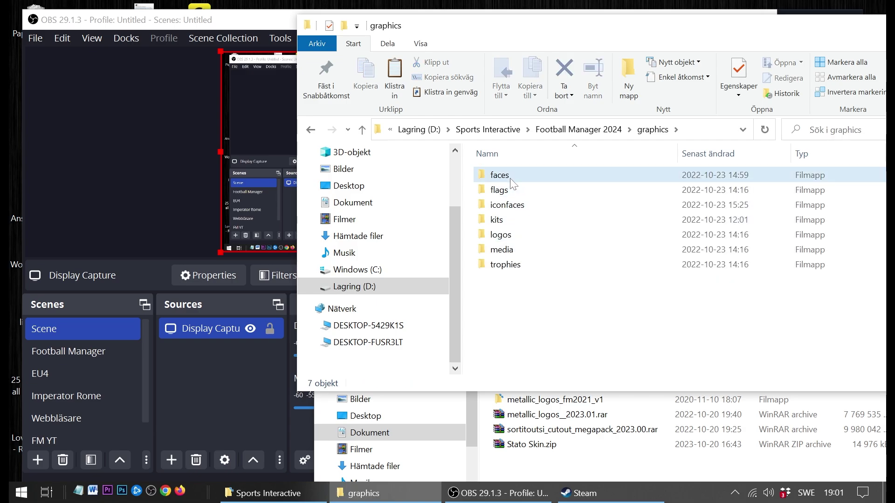
left_click(308, 129)
Launch Football Manager 2024 from the Steam library and check the save file location in its preferences without saving any changes.
left_click(570, 499)
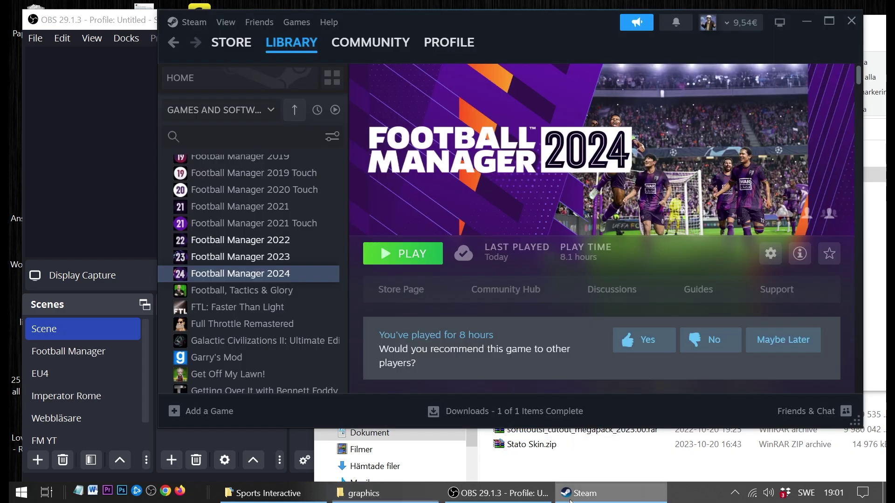
left_click(397, 259)
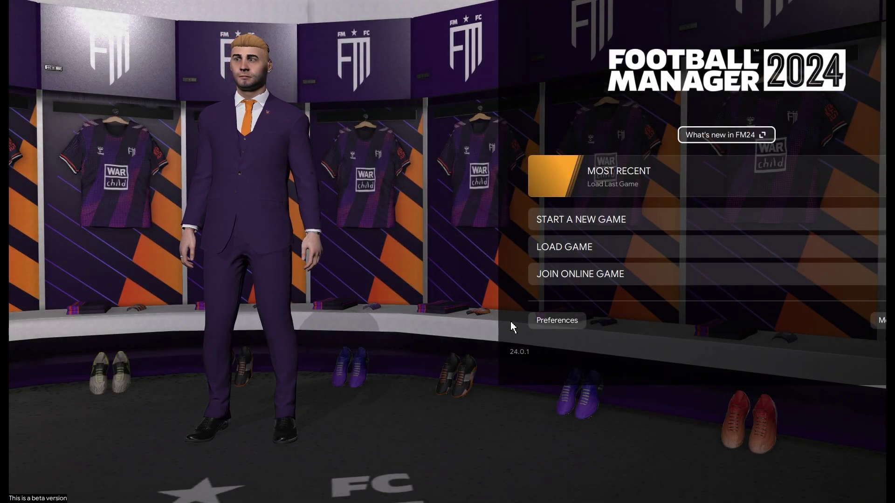
left_click(555, 321)
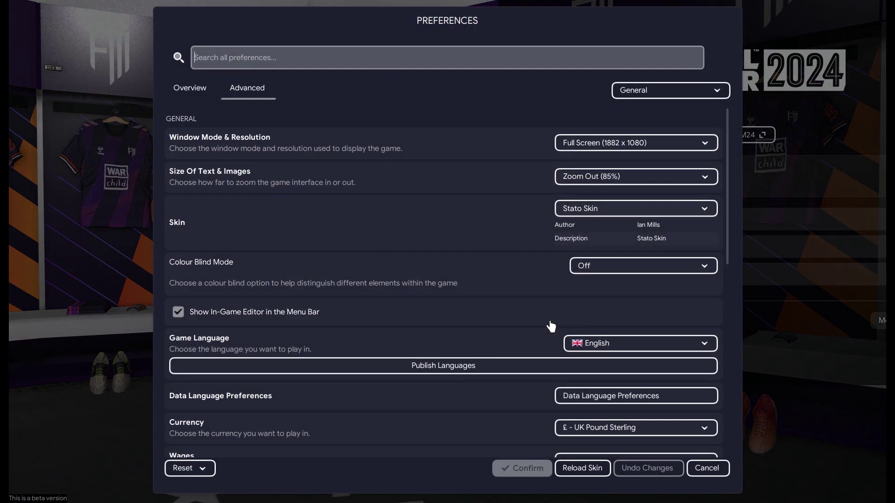
scroll(559, 290, "down", 4)
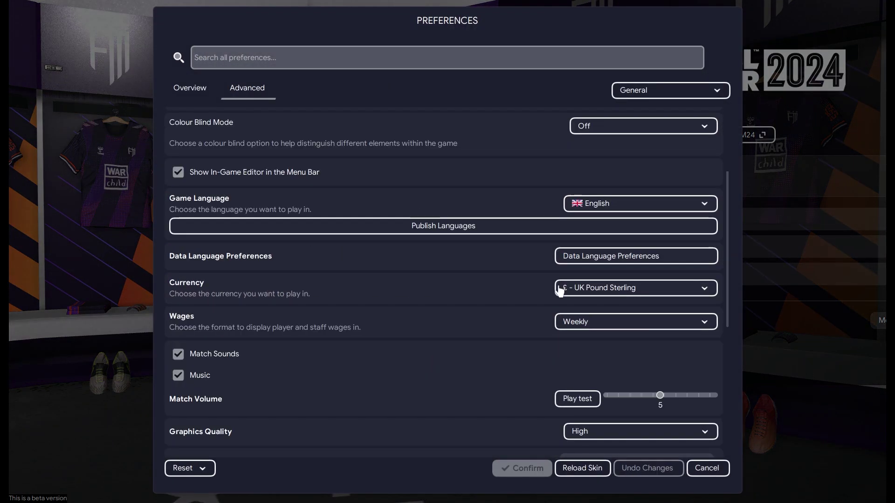
scroll(559, 288, "down", 2)
scroll(530, 329, "down", 2)
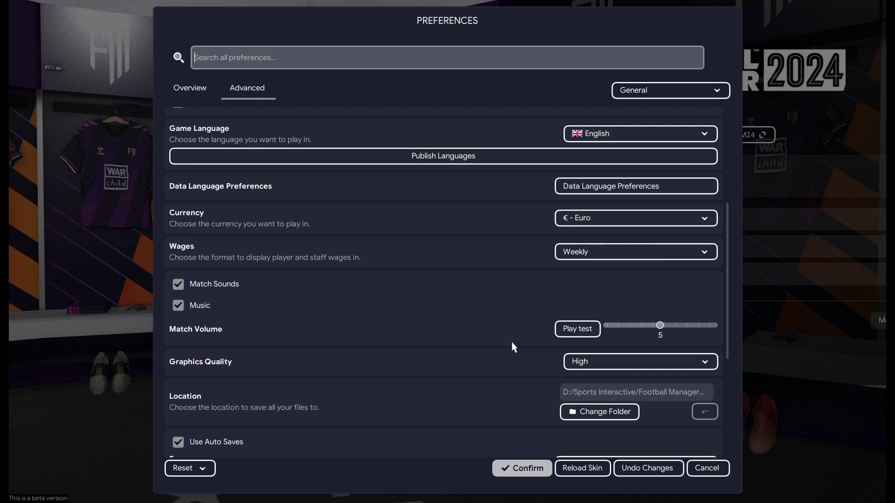
scroll(511, 345, "down", 2)
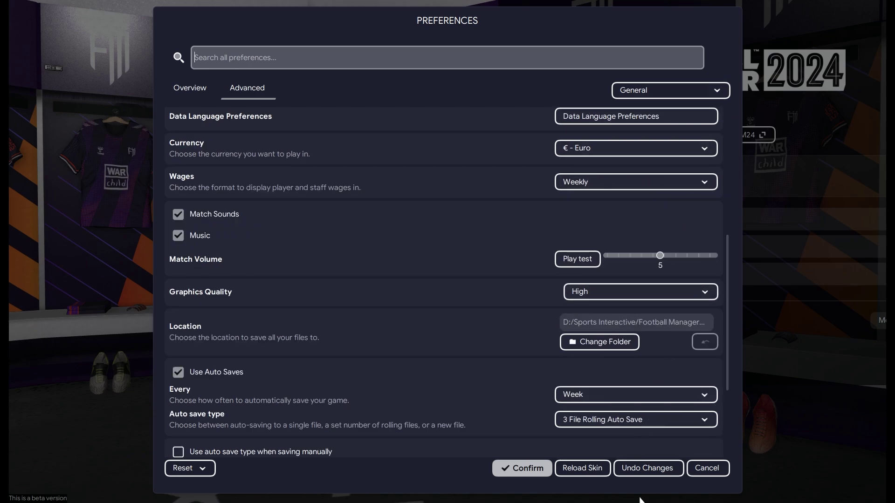
left_click(703, 468)
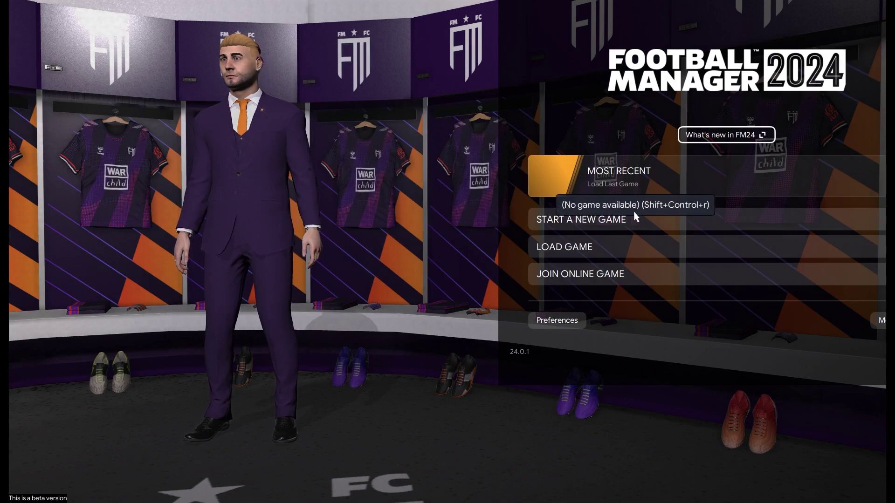
Load the local FM 24 Liverpool career save.
left_click(597, 249)
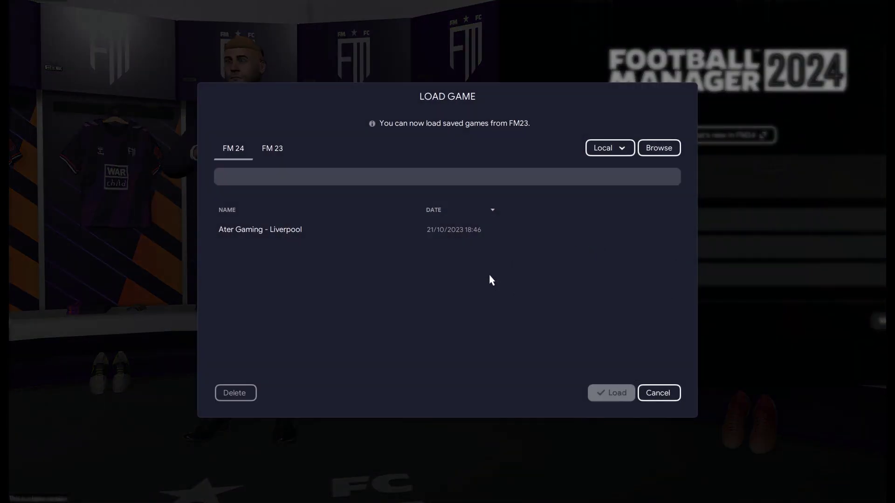
left_click(286, 230)
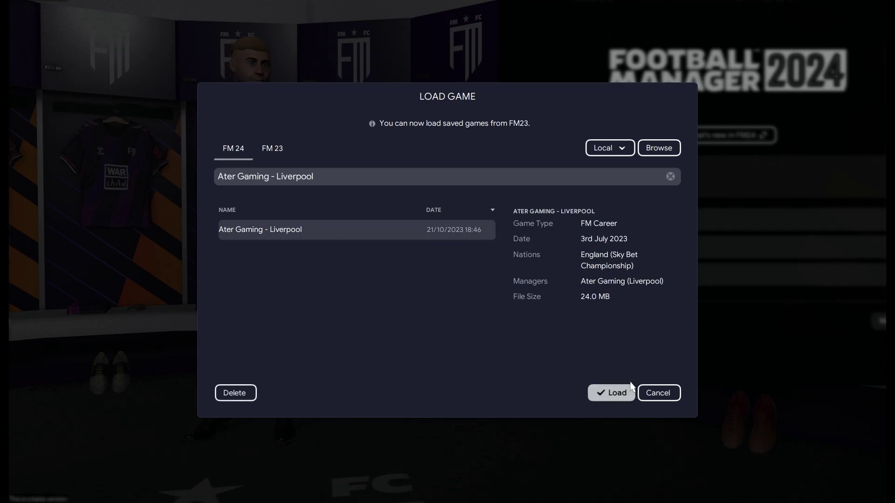
left_click(619, 394)
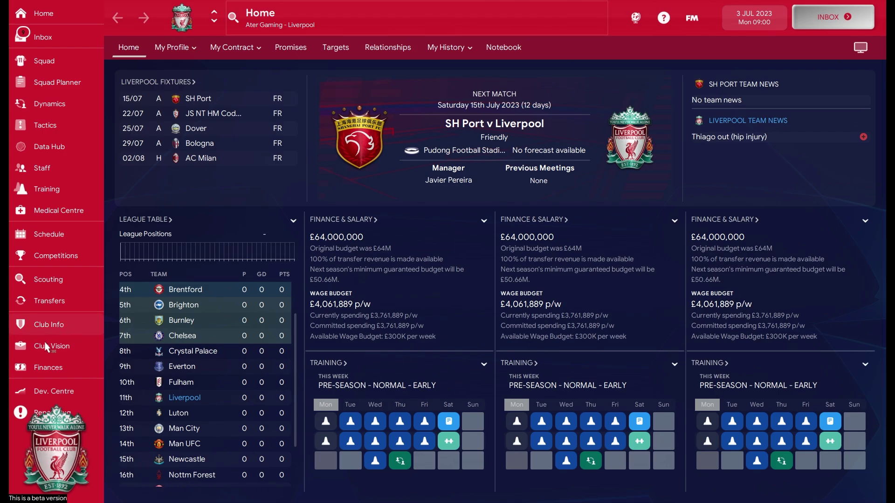
left_click(38, 326)
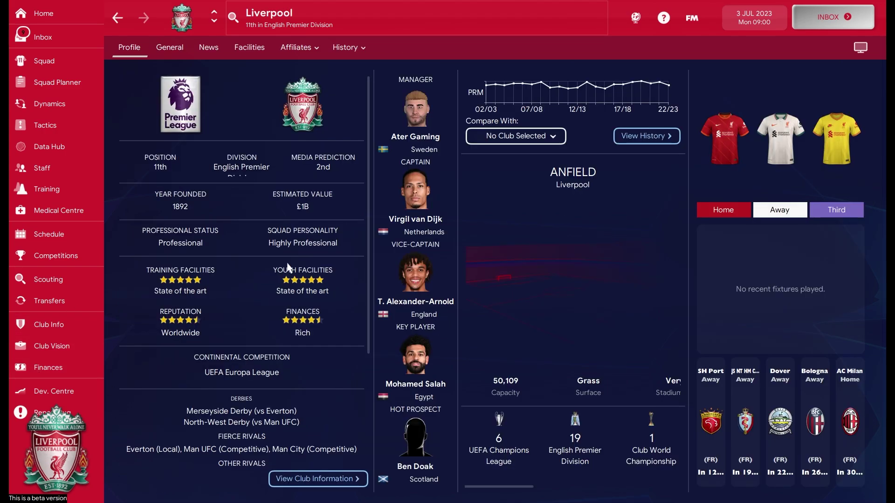
left_click(416, 219)
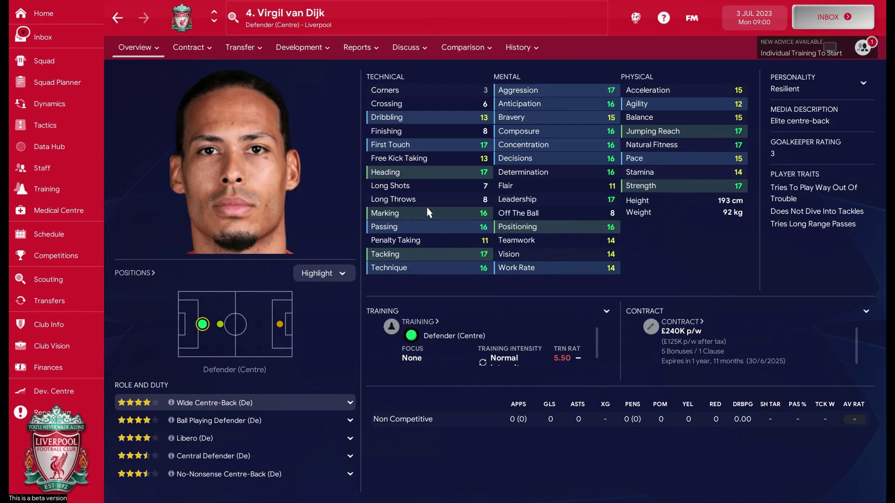
Review the Dokument\Sports Interactive and graphics folders in File Explorer and return to Football Manager 2024.
key("alt+Tab")
key("alt+Tab")
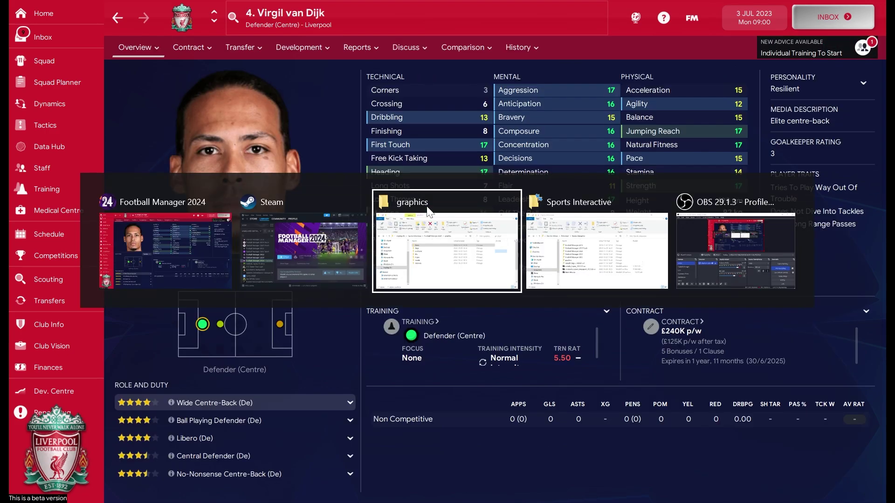
key("alt+Tab")
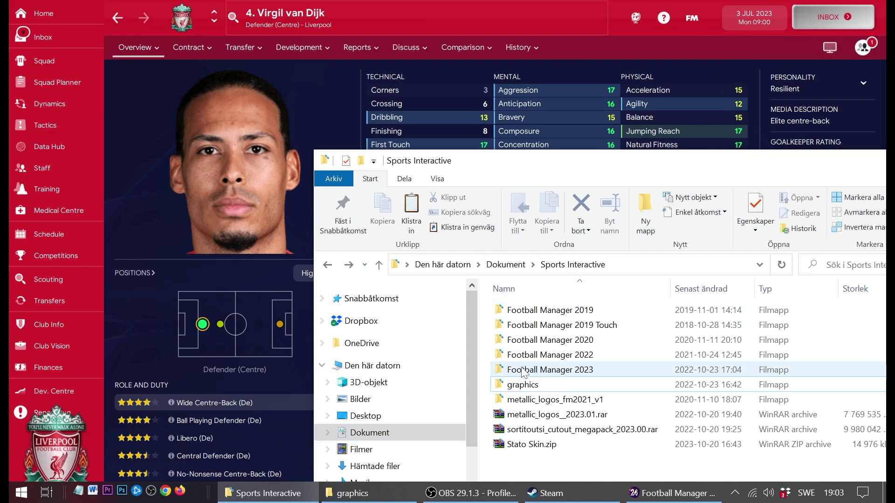
left_click(353, 493)
left_click(671, 493)
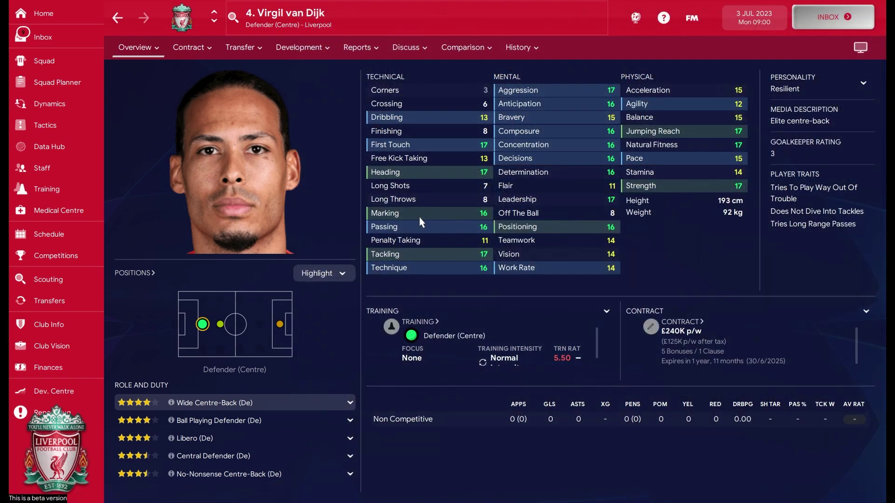